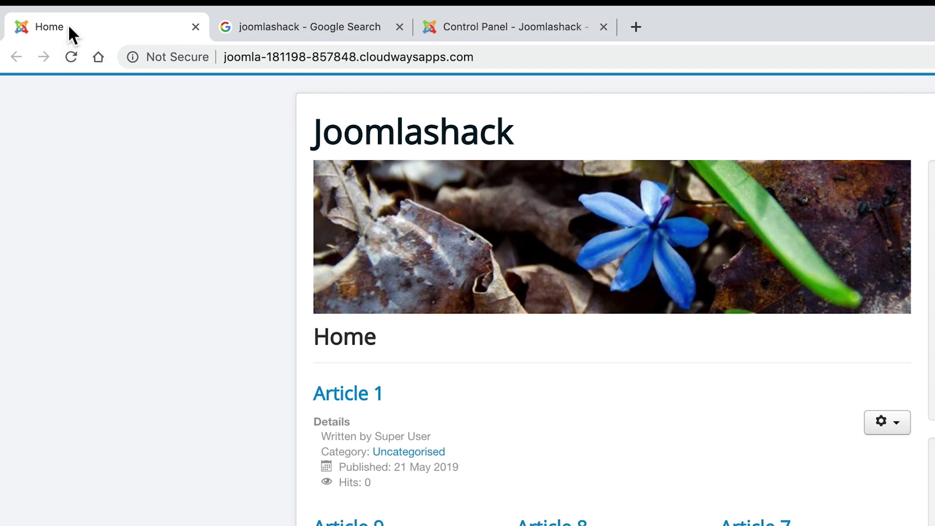
- View the Google results for joomlashack, then return to the site's front page
{"action": "mouse_move", "coordinate": [195, 5]}
{"action": "left_click", "coordinate": [268, 67]}
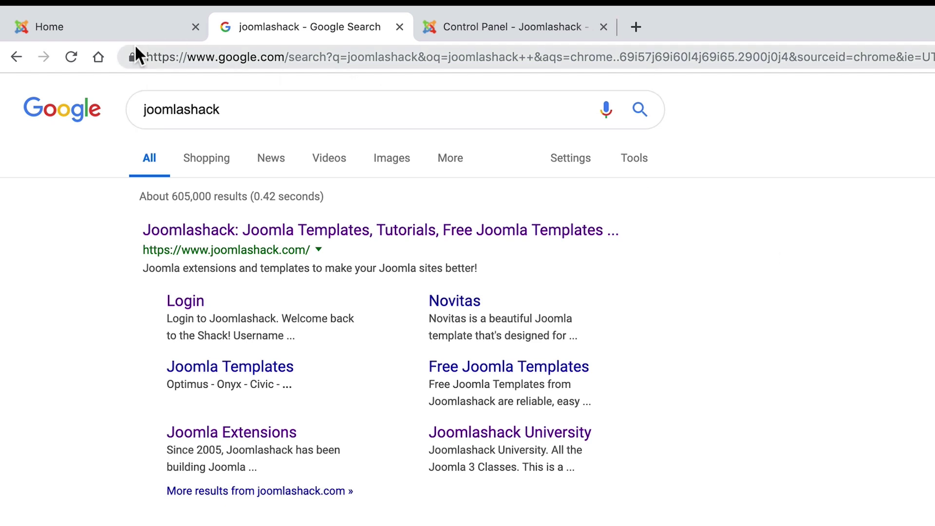
{"action": "left_click", "coordinate": [116, 28]}
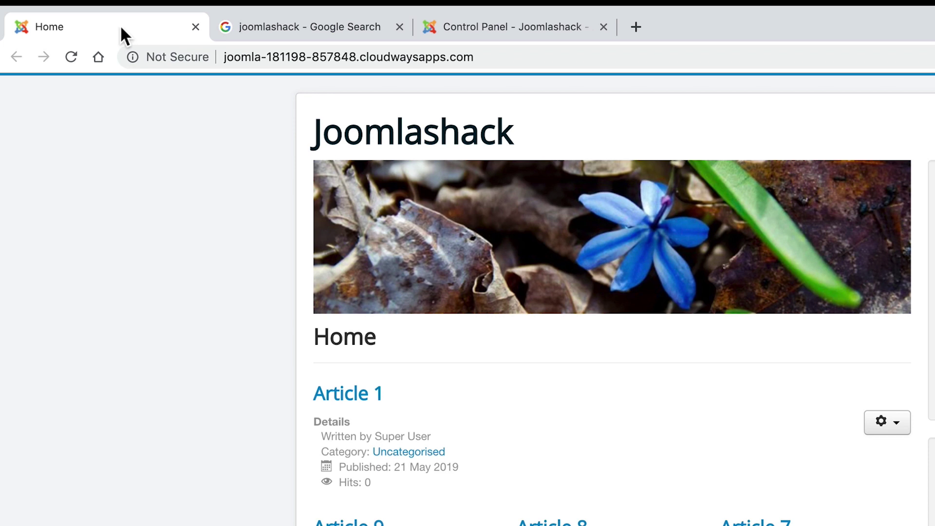
- Open the Main Menu items list from the administrator's Menus menu
{"action": "left_click", "coordinate": [470, 31]}
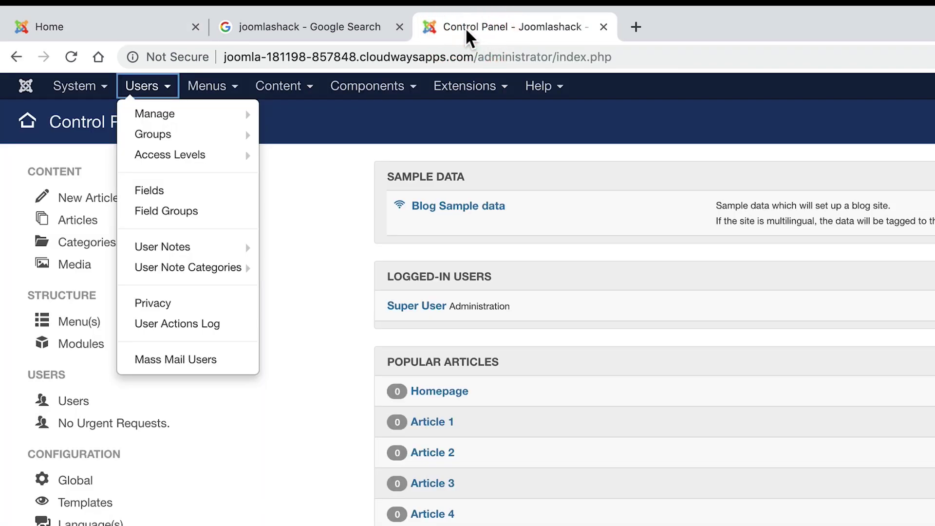
{"action": "left_click", "coordinate": [195, 88]}
{"action": "left_click", "coordinate": [195, 88]}
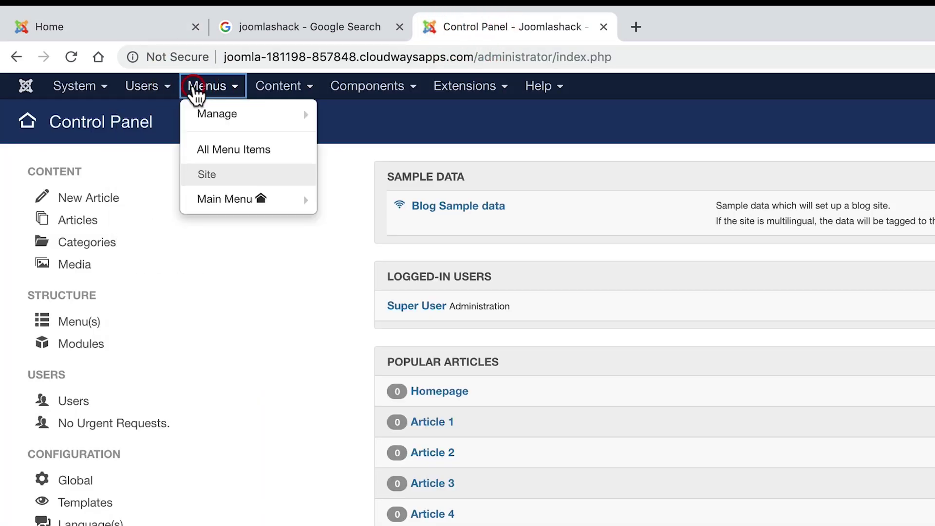
{"action": "mouse_move", "coordinate": [218, 202]}
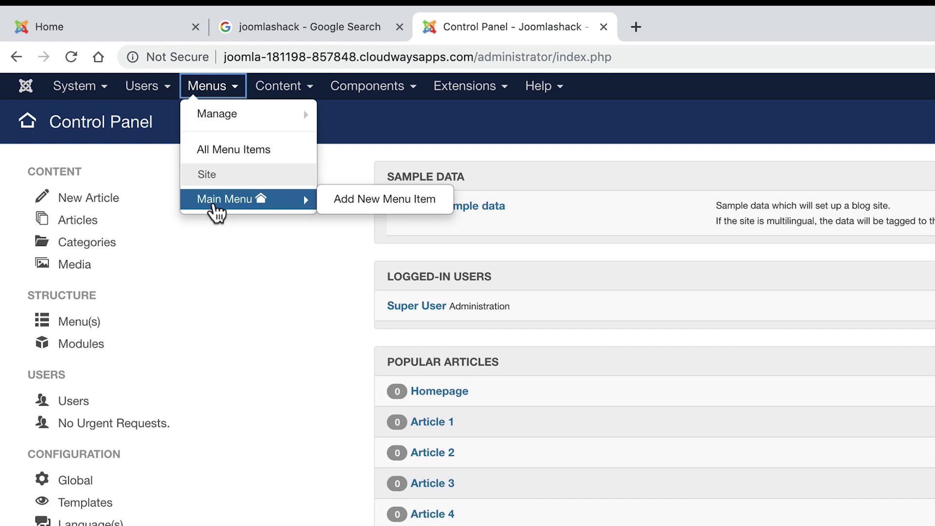
{"action": "left_click", "coordinate": [215, 199]}
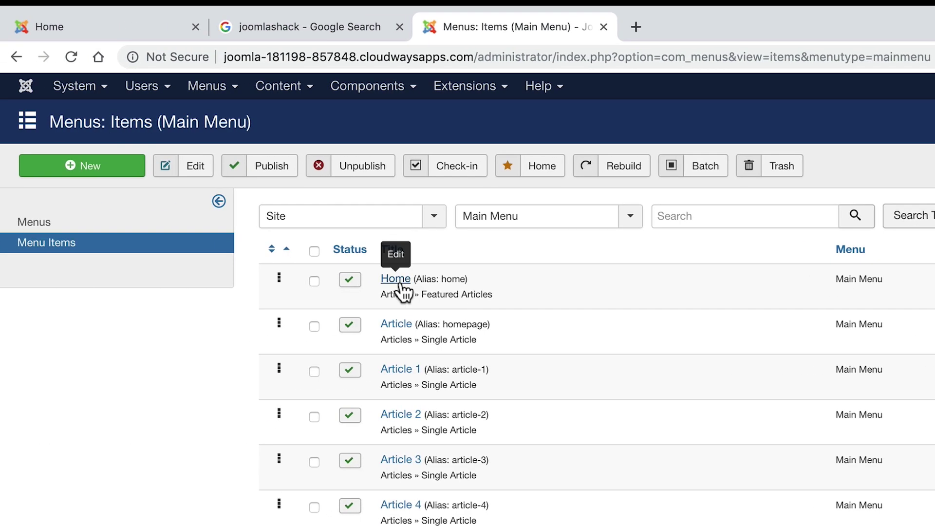
- Set the Home menu item's Browser Page Title to 'Joomlashack' on Page Display and save
{"action": "left_click", "coordinate": [400, 285]}
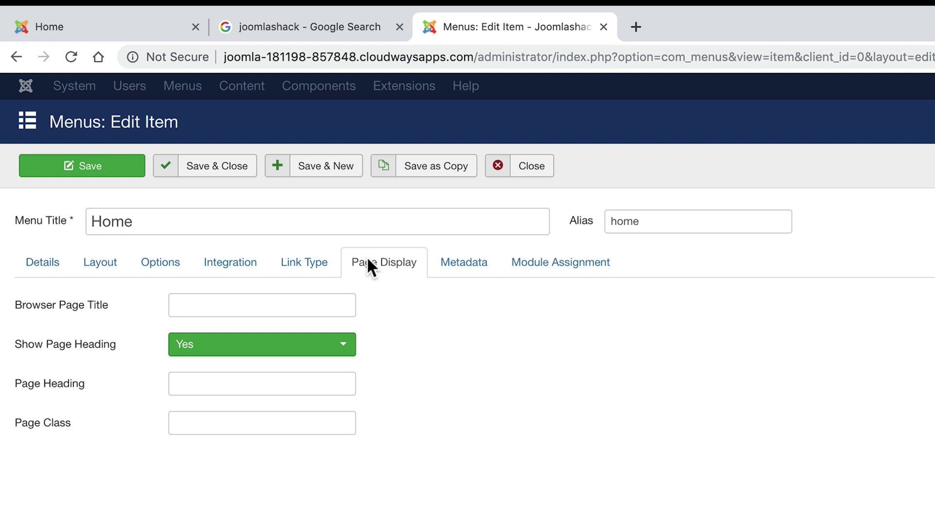
{"action": "left_click", "coordinate": [39, 266]}
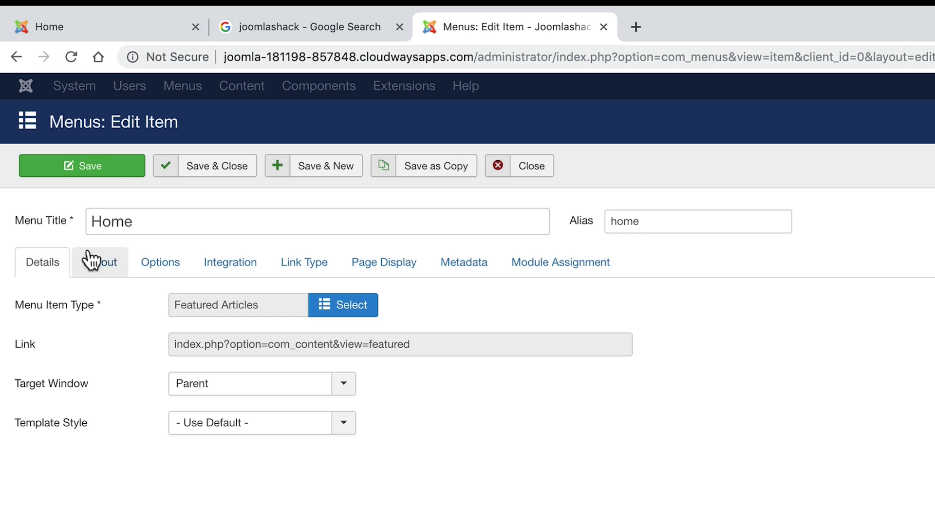
{"action": "left_click", "coordinate": [398, 271]}
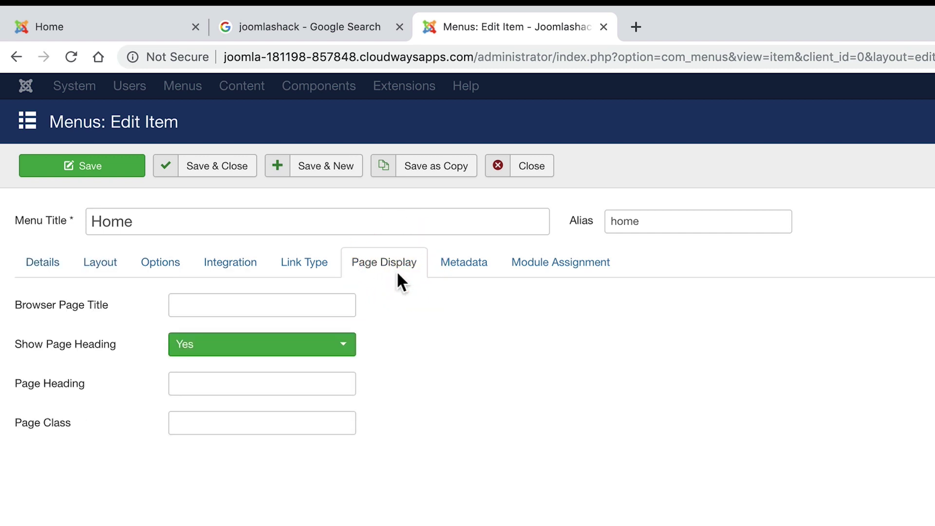
{"action": "left_click", "coordinate": [305, 305]}
{"action": "type", "text": "Joomlashack"}
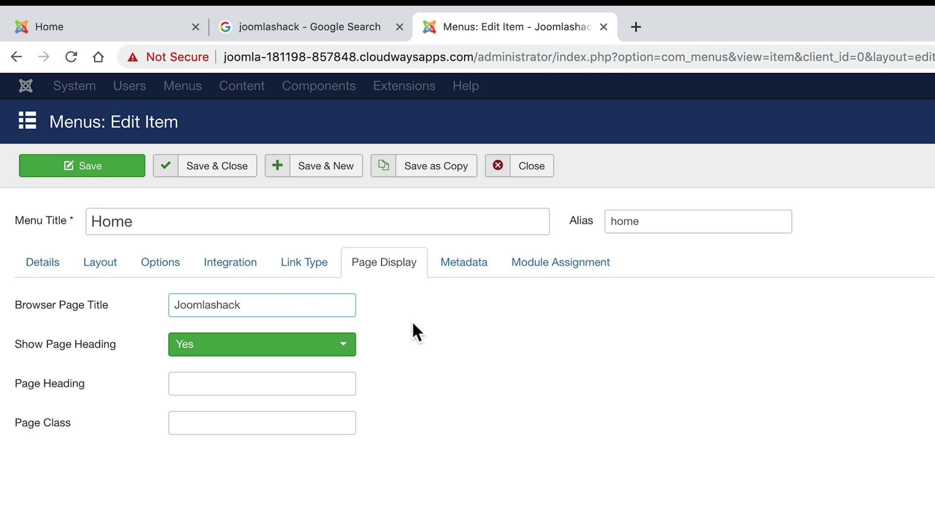
{"action": "left_click", "coordinate": [90, 167]}
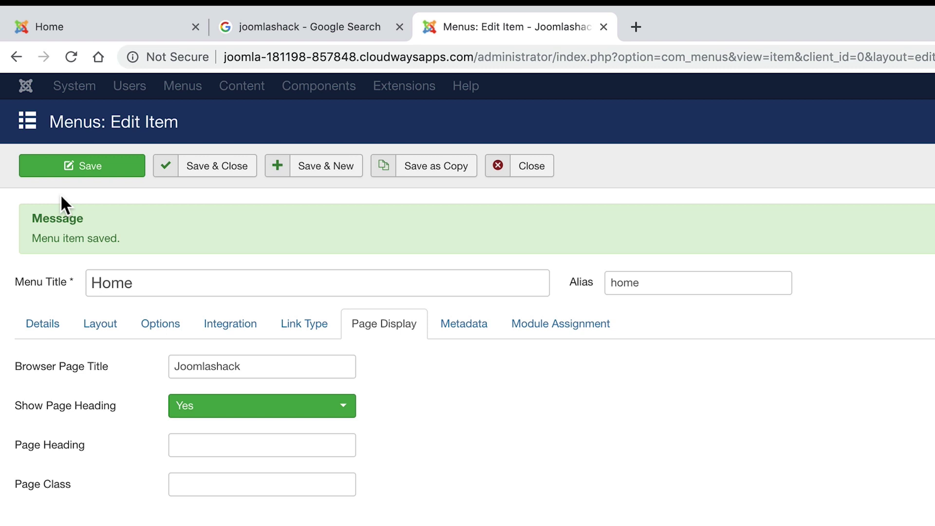
{"action": "left_click", "coordinate": [99, 27]}
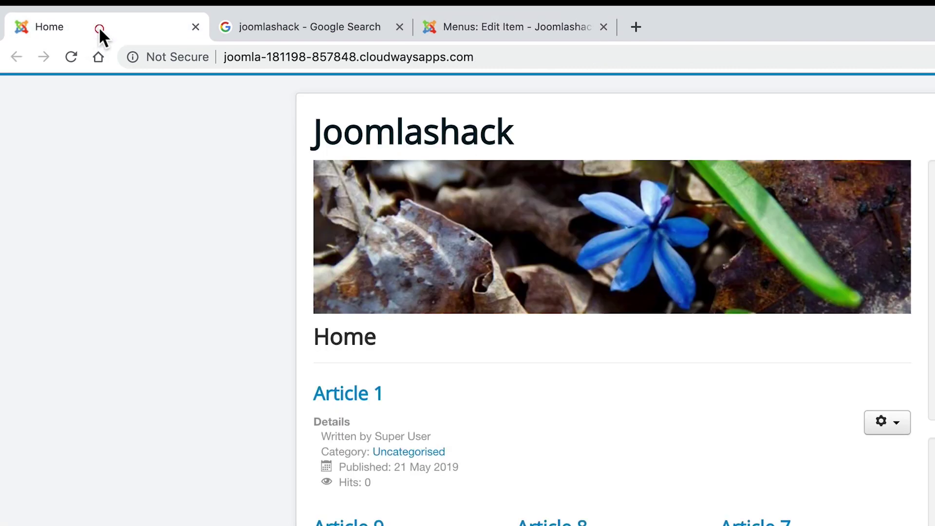
{"action": "left_click", "coordinate": [70, 56]}
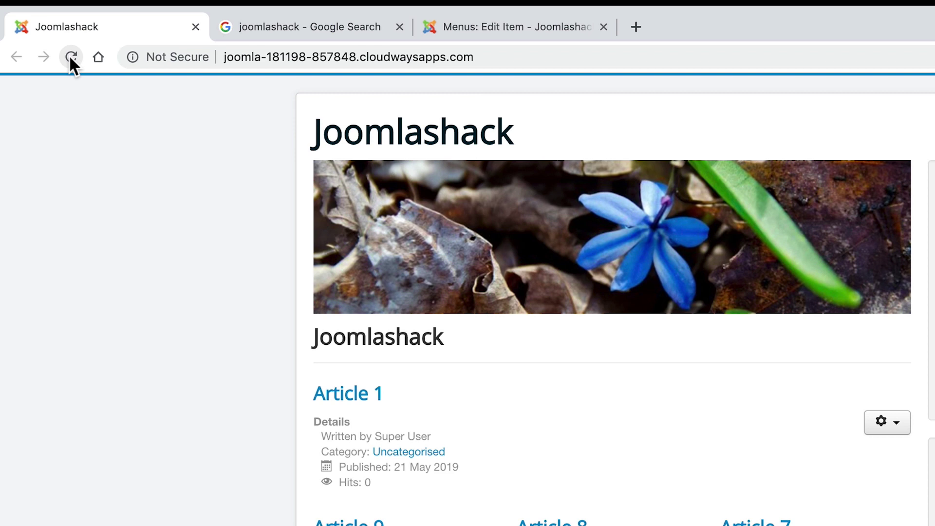
{"action": "left_click_drag", "start_coordinate": [445, 336], "coordinate": [310, 336]}
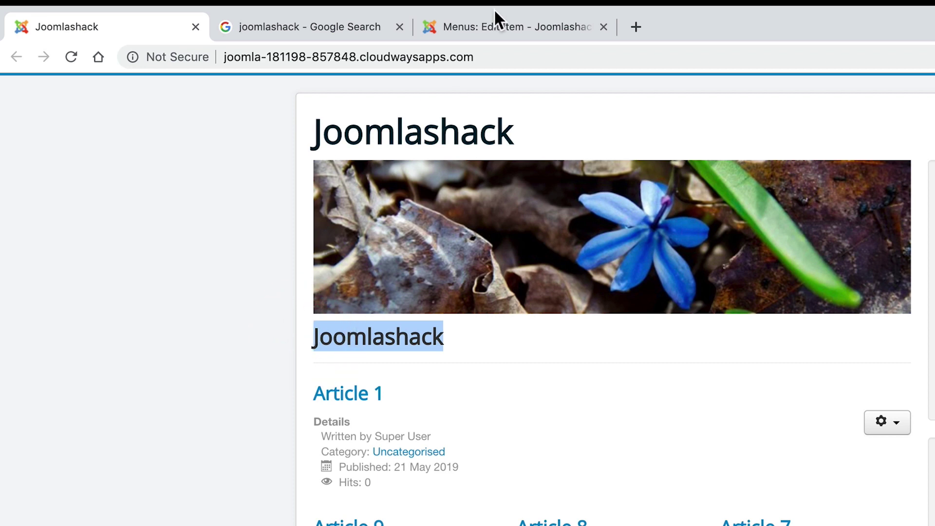
{"action": "left_click", "coordinate": [488, 24]}
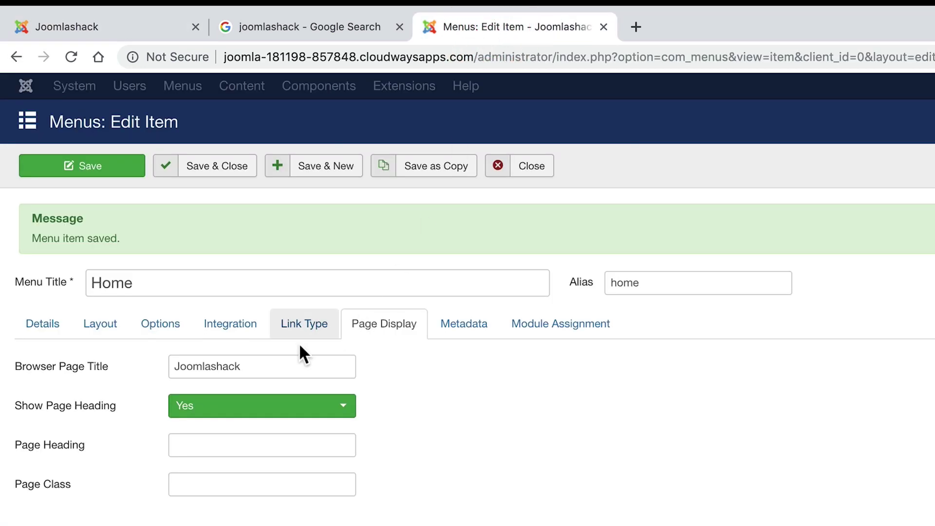
- Set Show Page Heading to No on the Home menu item and save
{"action": "left_click", "coordinate": [193, 407]}
{"action": "left_click", "coordinate": [190, 469]}
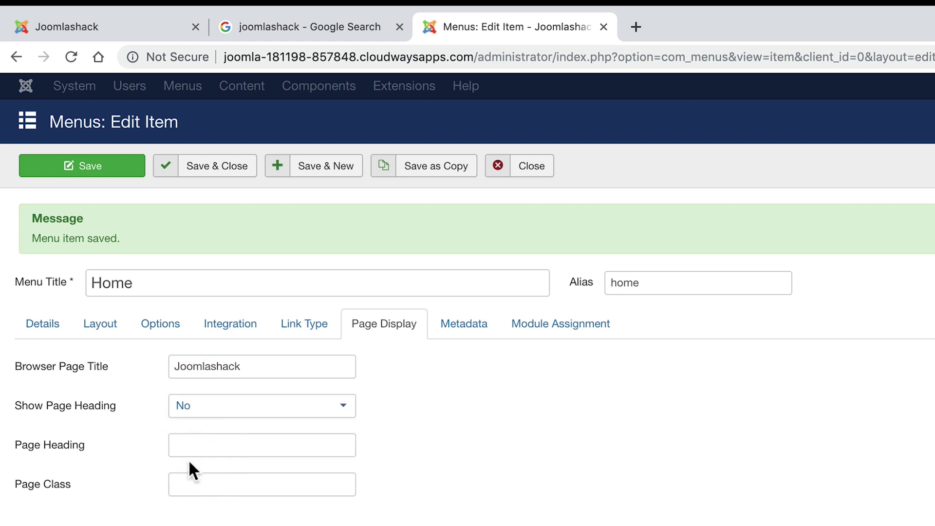
{"action": "mouse_move", "coordinate": [74, 370]}
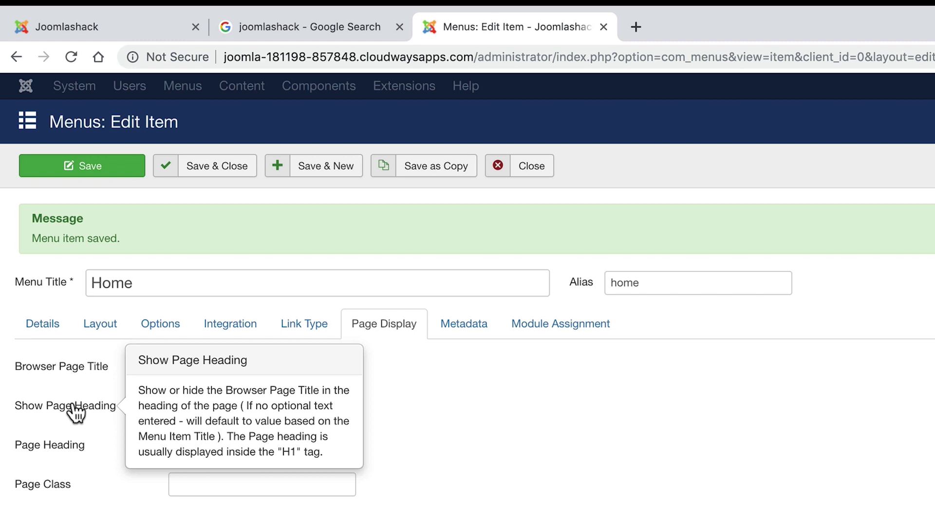
{"action": "left_click", "coordinate": [93, 168]}
- Reload the front page to check the heading, then return to Home's Page Heading field
{"action": "left_click", "coordinate": [109, 30]}
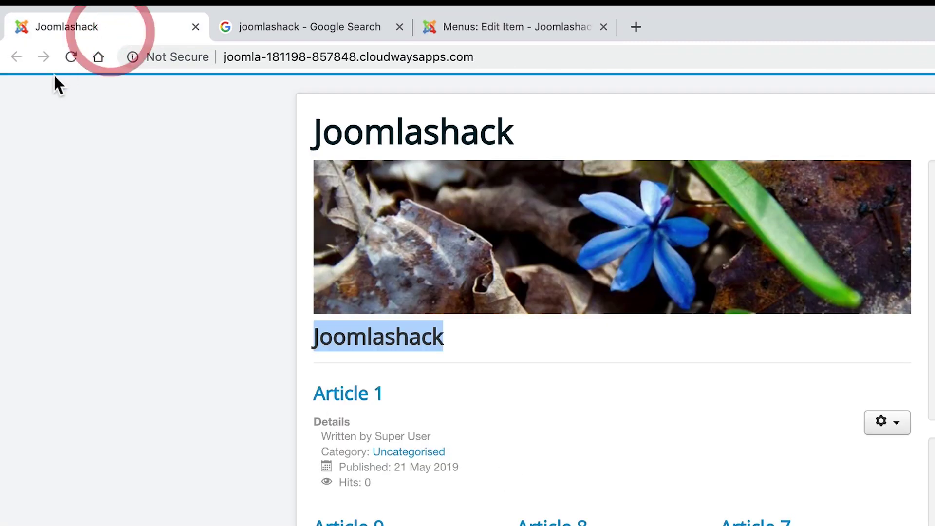
{"action": "left_click", "coordinate": [68, 61]}
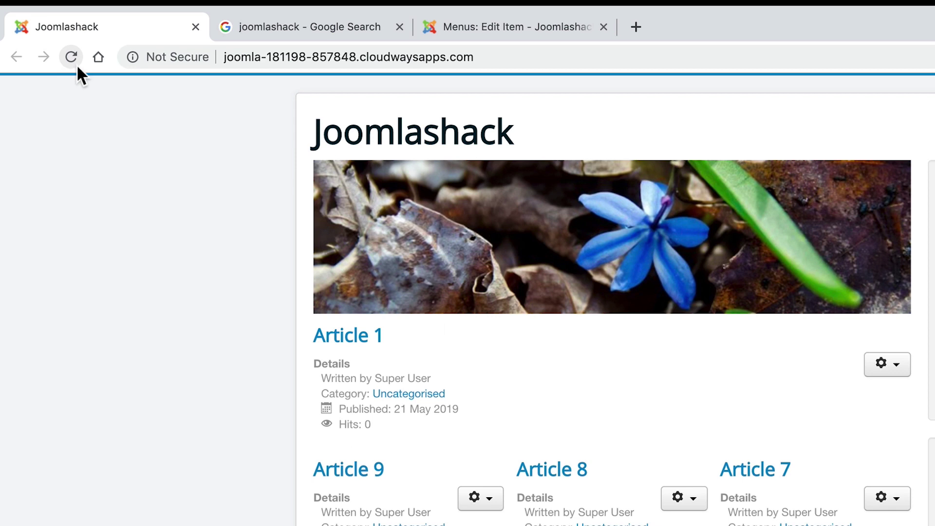
{"action": "left_click", "coordinate": [452, 29]}
{"action": "left_click", "coordinate": [213, 447]}
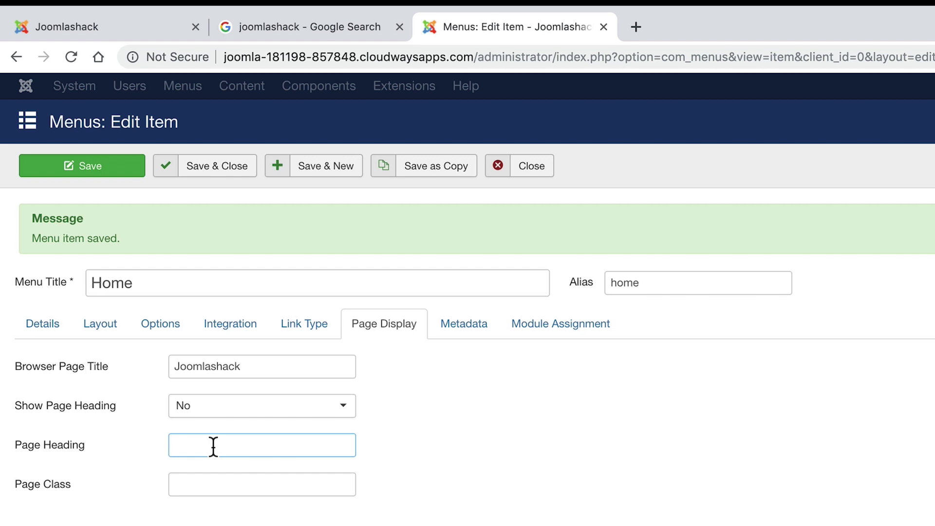
- Save heading 'Welcome to Joomlashack' and browser title 'Joomlashack: Joomla Templates, Joomla Extensions'
{"action": "type", "text": "Welcome to Joomlashack"}
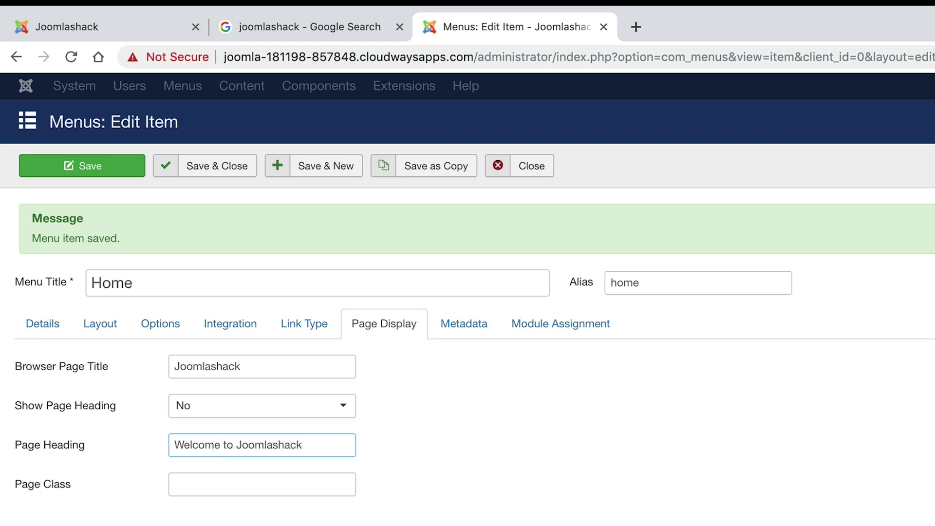
{"action": "left_click", "coordinate": [248, 366]}
{"action": "type", "text": ": "}
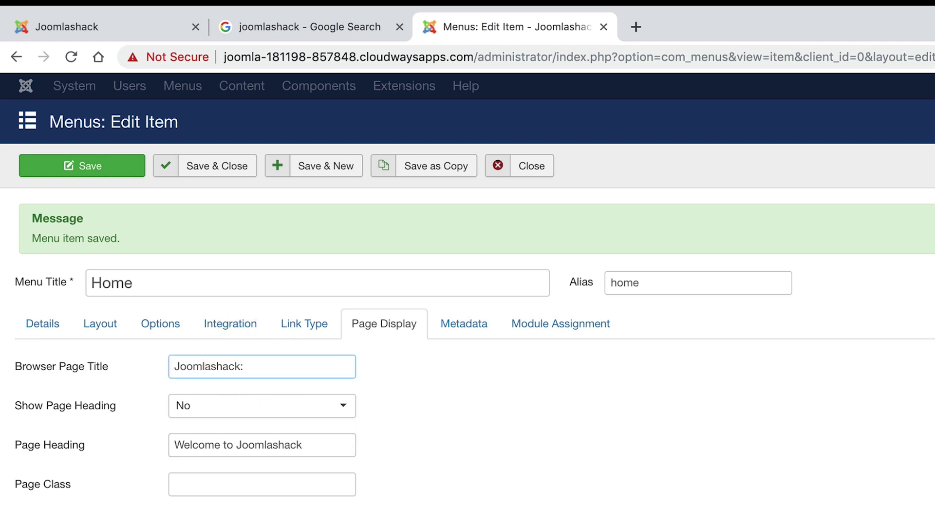
{"action": "type", "text": "Joomla tem"}
{"action": "key", "text": "BackSpace"}
{"action": "key", "text": "BackSpace"}
{"action": "key", "text": "BackSpace"}
{"action": "type", "text": "Templates, Joomla Extensions"}
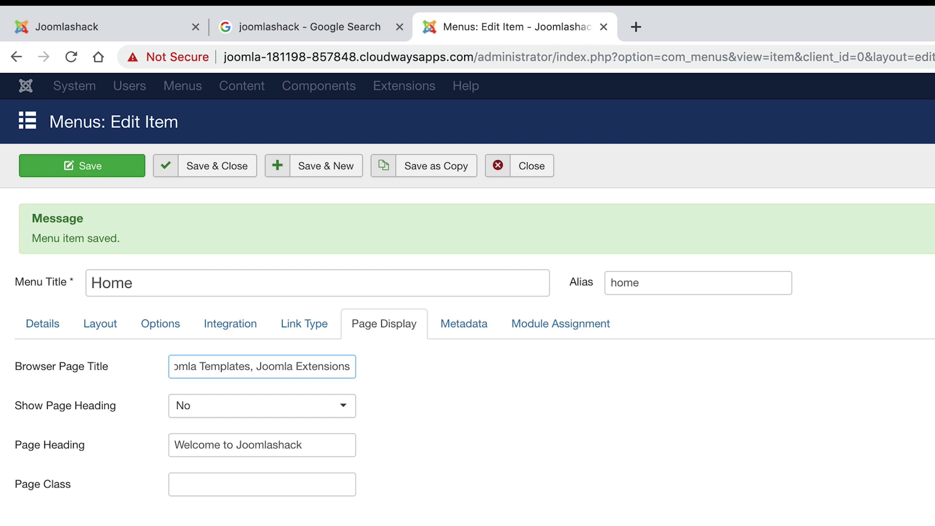
{"action": "left_click", "coordinate": [100, 171]}
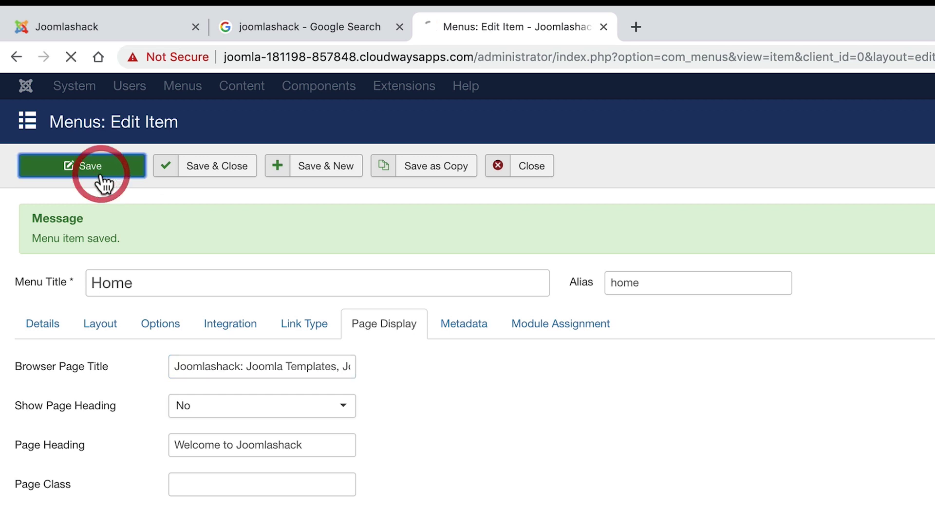
- Reload the front page to check the title, then set Show Page Heading back to Yes
{"action": "left_click", "coordinate": [71, 59]}
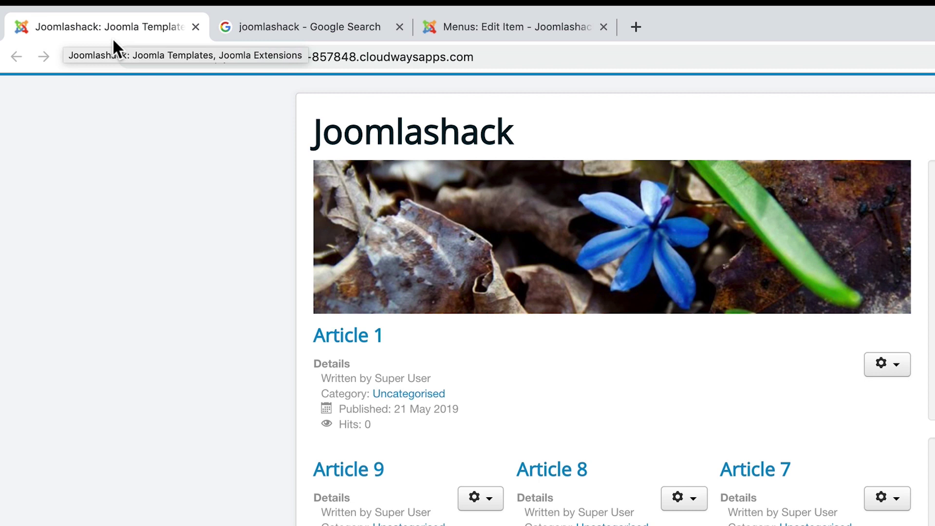
{"action": "left_click", "coordinate": [493, 29]}
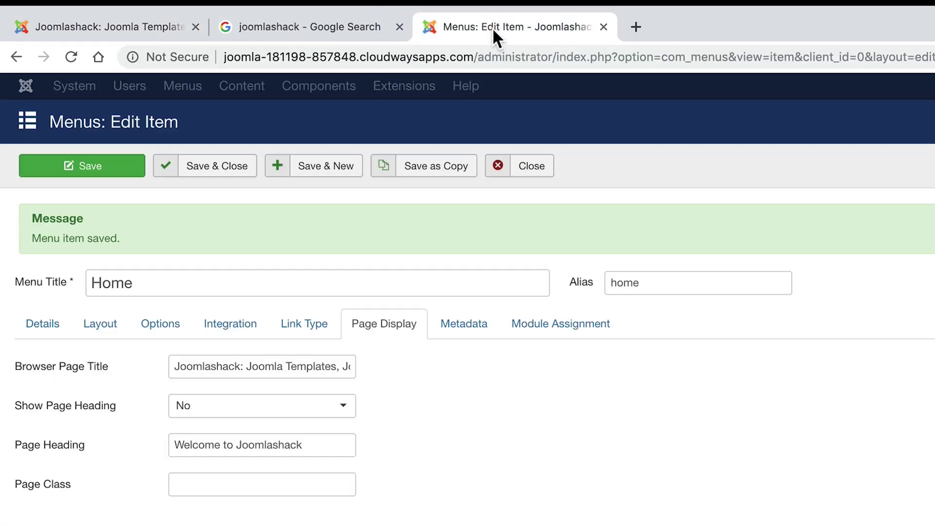
{"action": "left_click", "coordinate": [225, 410]}
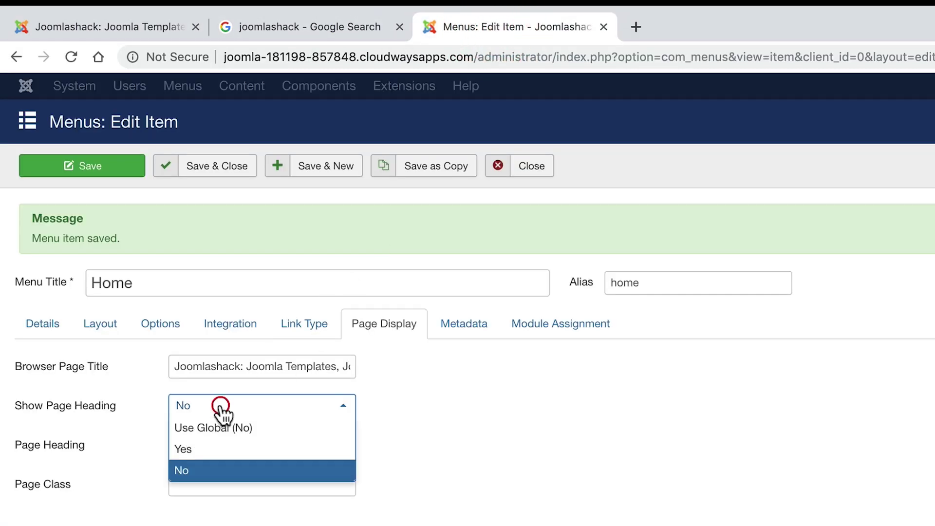
{"action": "left_click", "coordinate": [197, 451]}
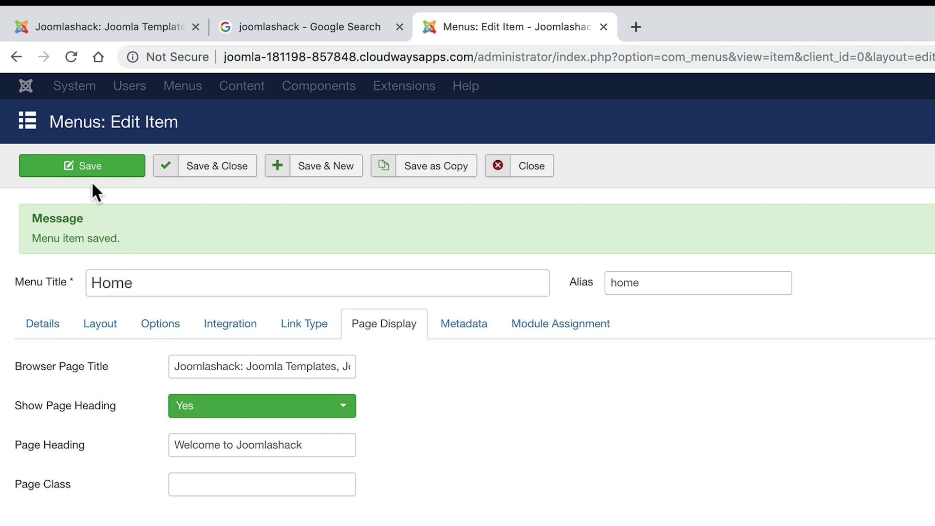
- Reload the live site and highlight the new 'Welcome to Joomlashack' heading
{"action": "left_click", "coordinate": [86, 169]}
{"action": "left_click", "coordinate": [87, 28]}
{"action": "left_click", "coordinate": [70, 57]}
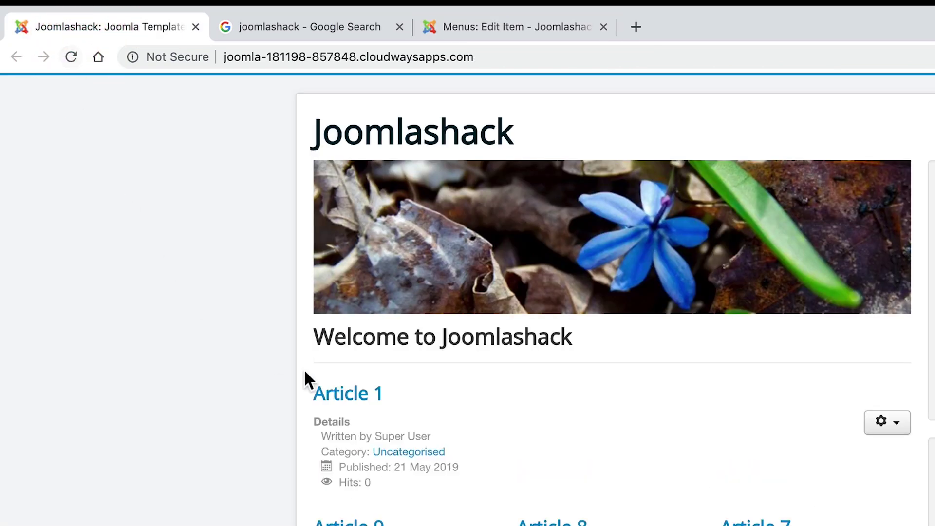
{"action": "left_click_drag", "start_coordinate": [314, 336], "coordinate": [550, 335]}
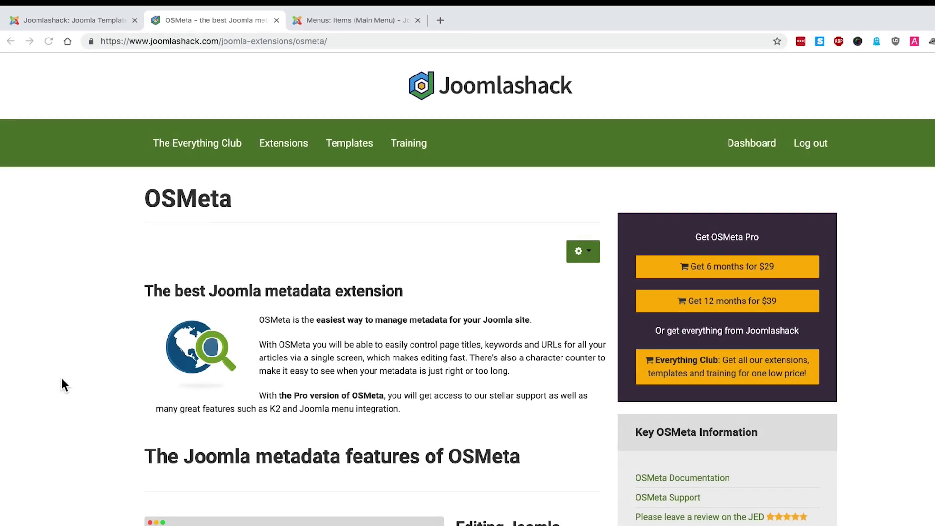
- Glance at the OSMeta product page, then go back to the admin Main Menu items list
{"action": "left_click", "coordinate": [65, 378]}
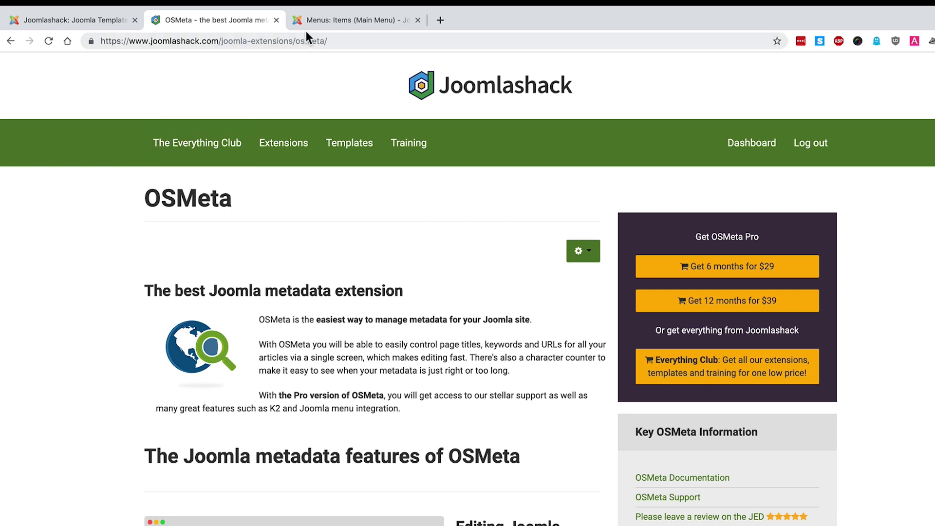
{"action": "left_click", "coordinate": [318, 19]}
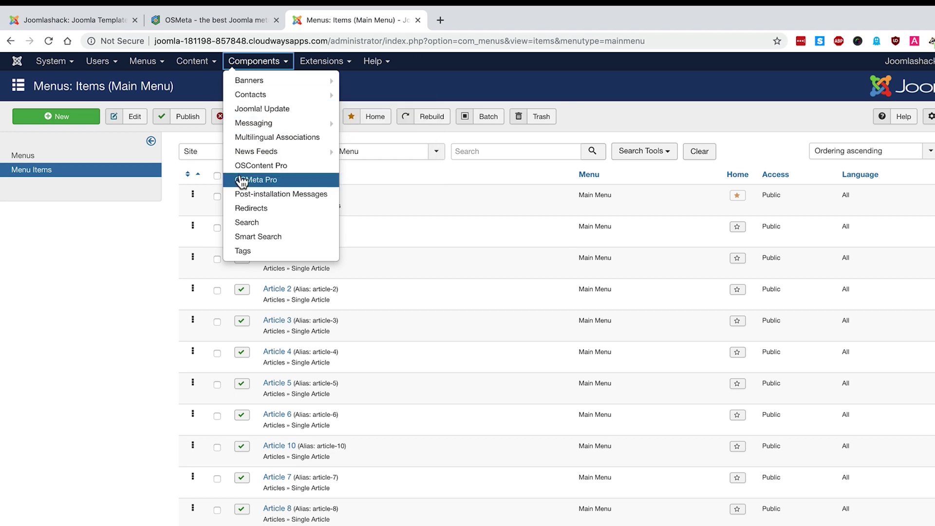
- Open OSMeta Pro from the Components menu
{"action": "left_click", "coordinate": [242, 180]}
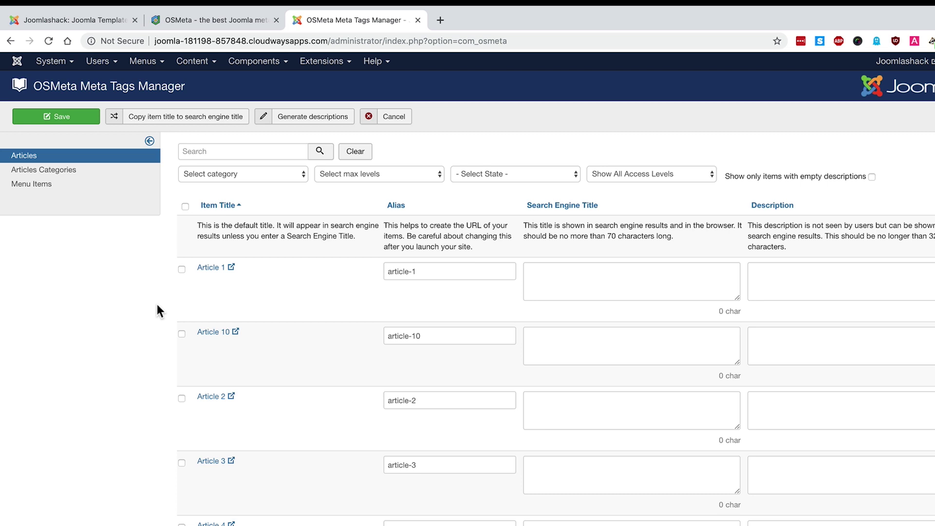
- Enter 'This is a test title' as Article 1's search engine title, then list Menu Items
{"action": "left_click", "coordinate": [619, 289]}
{"action": "left_click", "coordinate": [604, 348]}
{"action": "left_click", "coordinate": [579, 404]}
{"action": "left_click", "coordinate": [574, 481]}
{"action": "scroll", "coordinate": [124, 372], "scroll_direction": "down", "scroll_amount": 1}
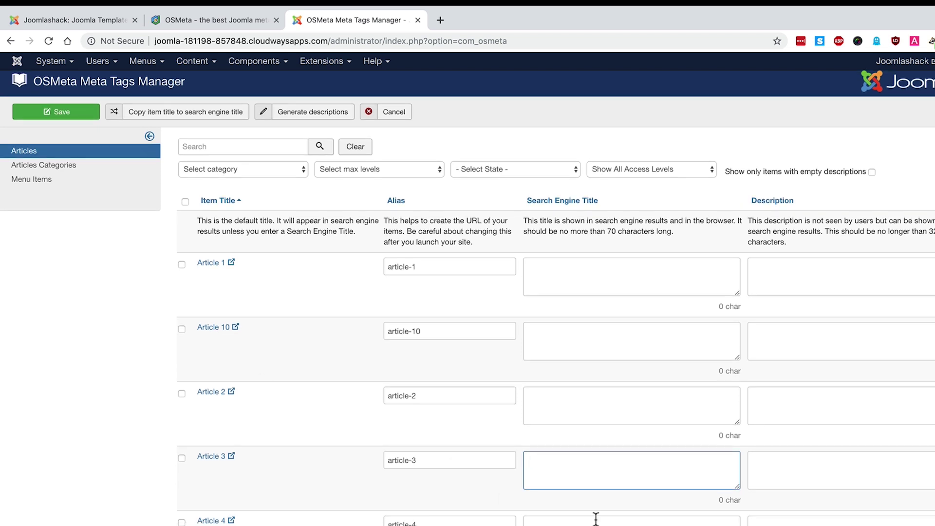
{"action": "scroll", "coordinate": [596, 517], "scroll_direction": "up", "scroll_amount": 1}
{"action": "left_click", "coordinate": [650, 283]}
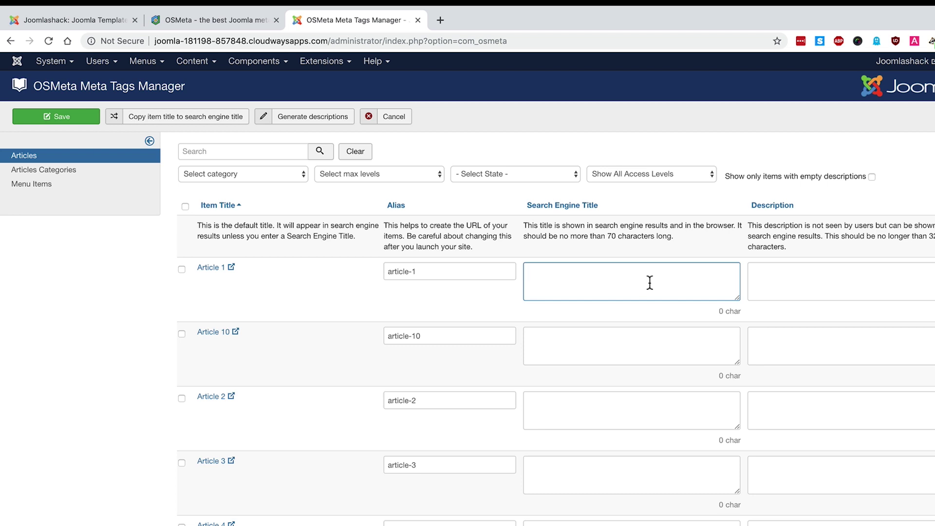
{"action": "type", "text": "This is"}
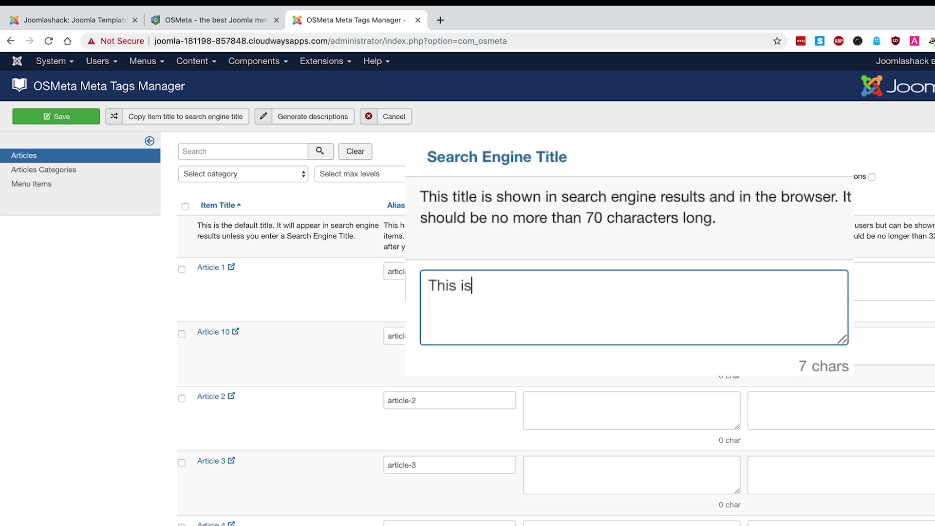
{"action": "type", "text": " a test title"}
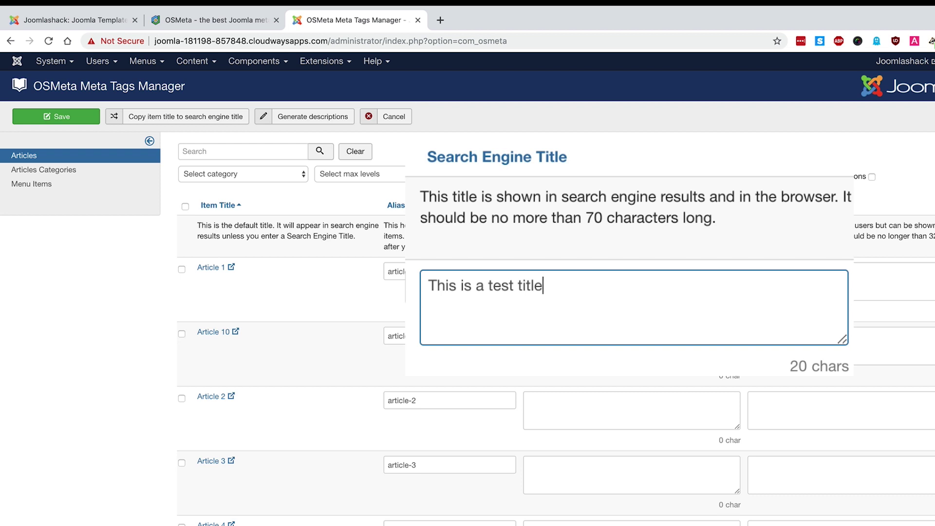
{"action": "left_click", "coordinate": [801, 293]}
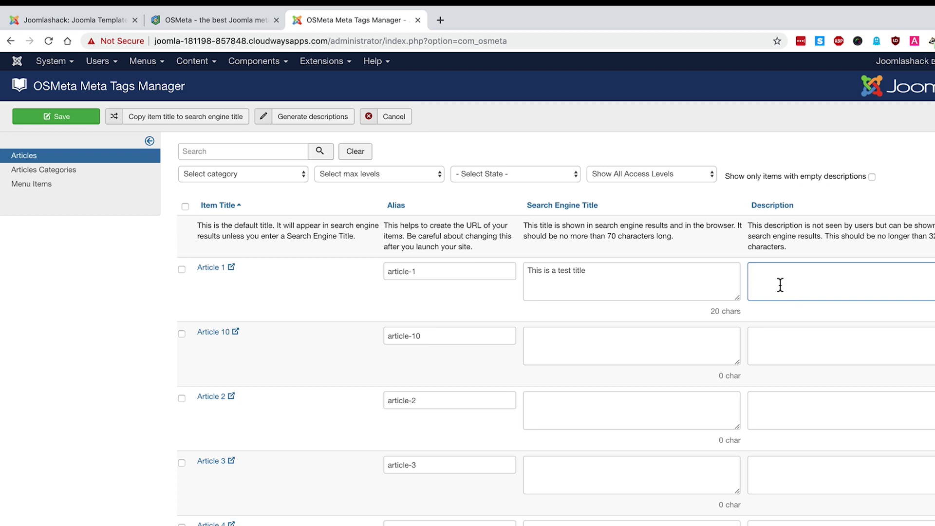
{"action": "left_click", "coordinate": [37, 185]}
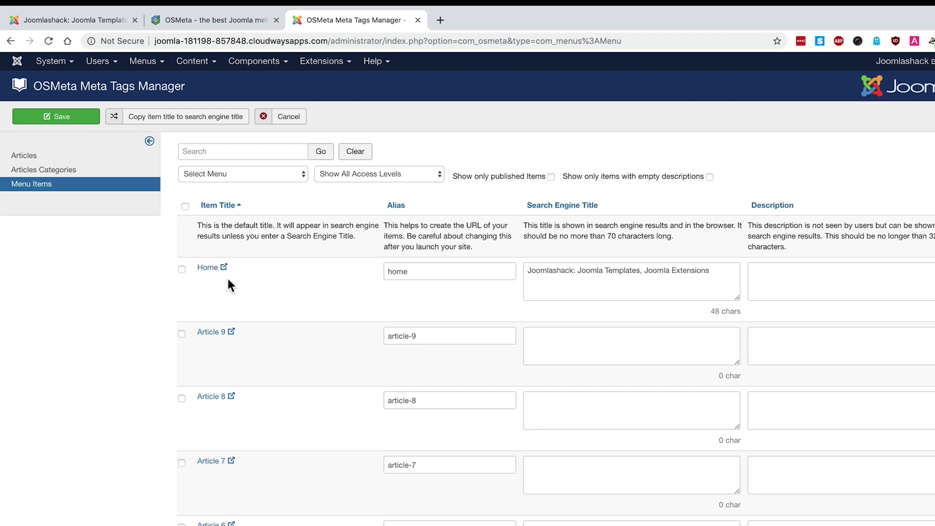
- Append ', the best extensions!' to Home's search engine title, trimming it to 70 characters
{"action": "left_click", "coordinate": [712, 272]}
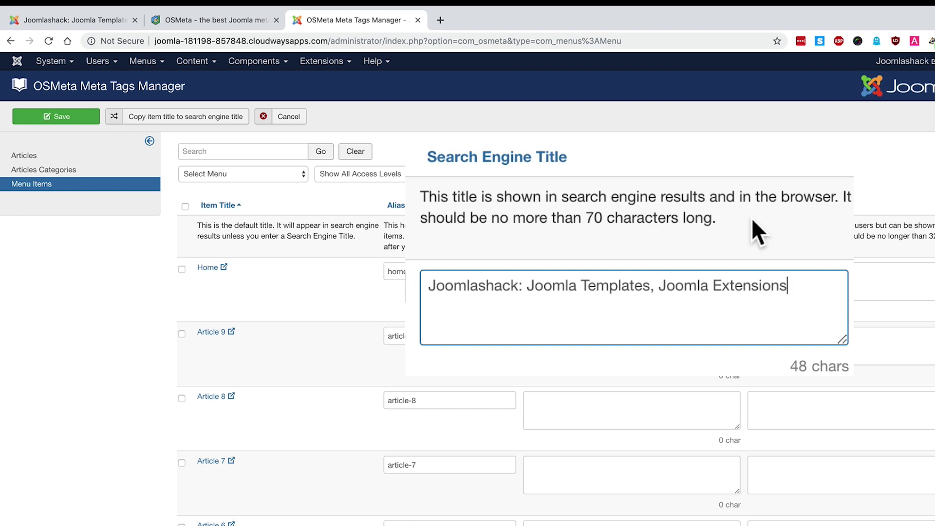
{"action": "type", "text": ", the ve"}
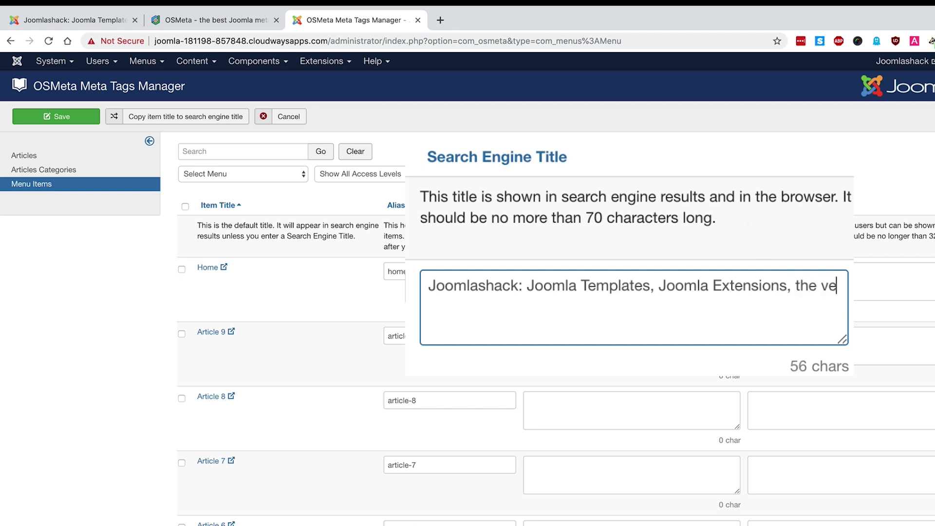
{"action": "type", "text": "ry b"}
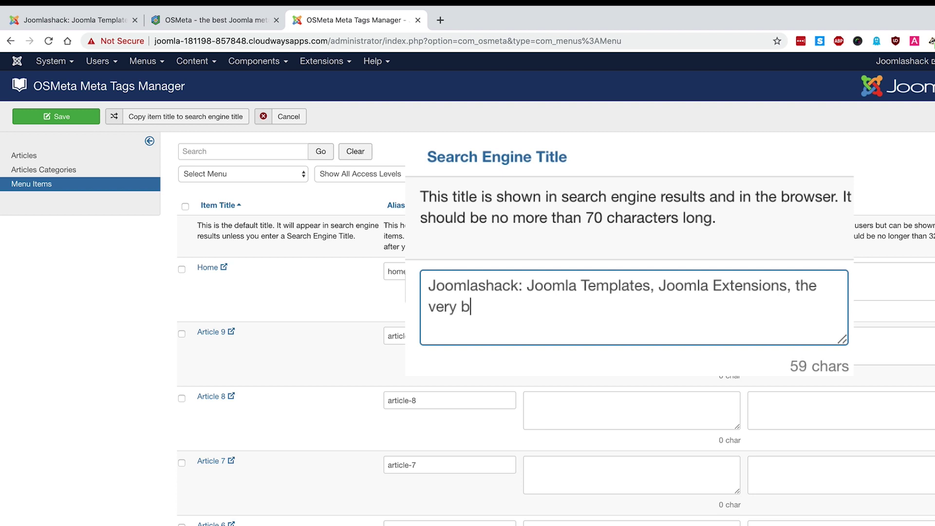
{"action": "type", "text": "est extensiuons"}
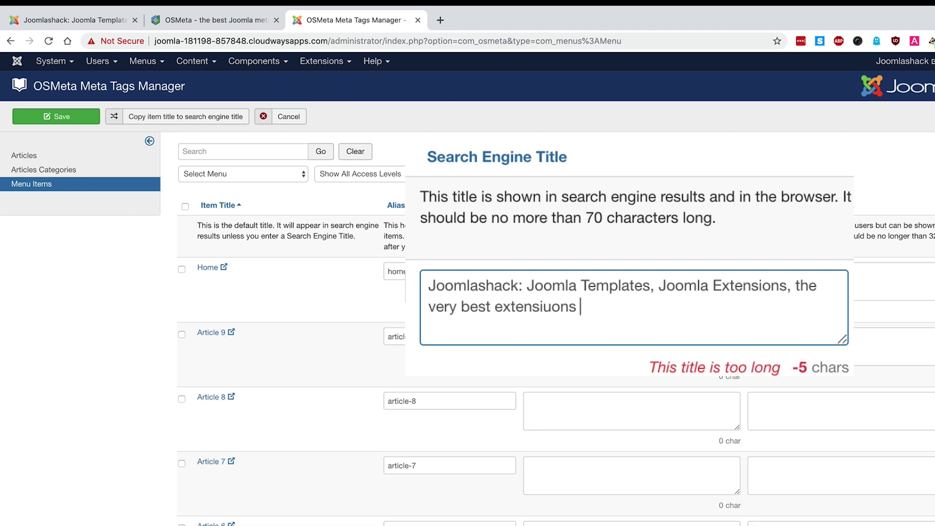
{"action": "key", "text": "BackSpace"}
{"action": "key", "text": "BackSpace"}
{"action": "key", "text": "BackSpace"}
{"action": "key", "text": "BackSpace"}
{"action": "key", "text": "BackSpace"}
{"action": "type", "text": "ons"}
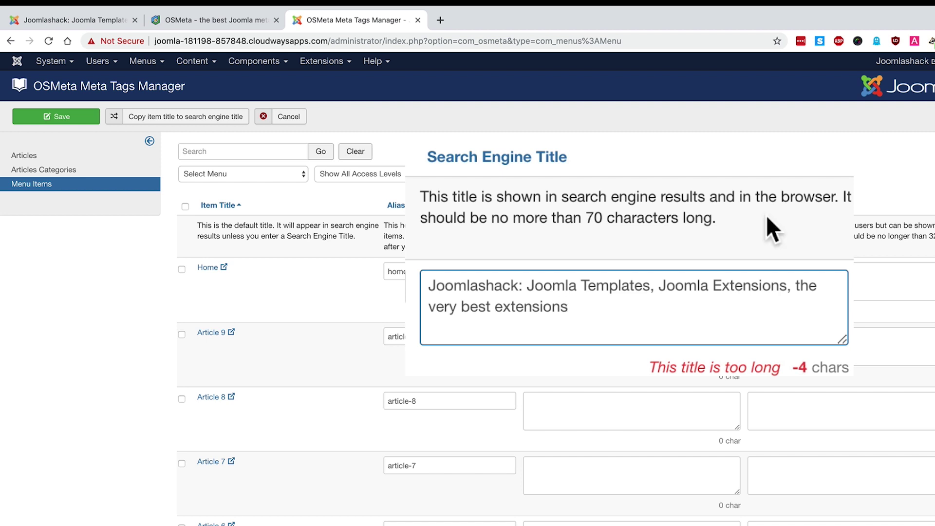
{"action": "left_click", "coordinate": [453, 312]}
{"action": "key", "text": "BackSpace"}
{"action": "key", "text": "BackSpace"}
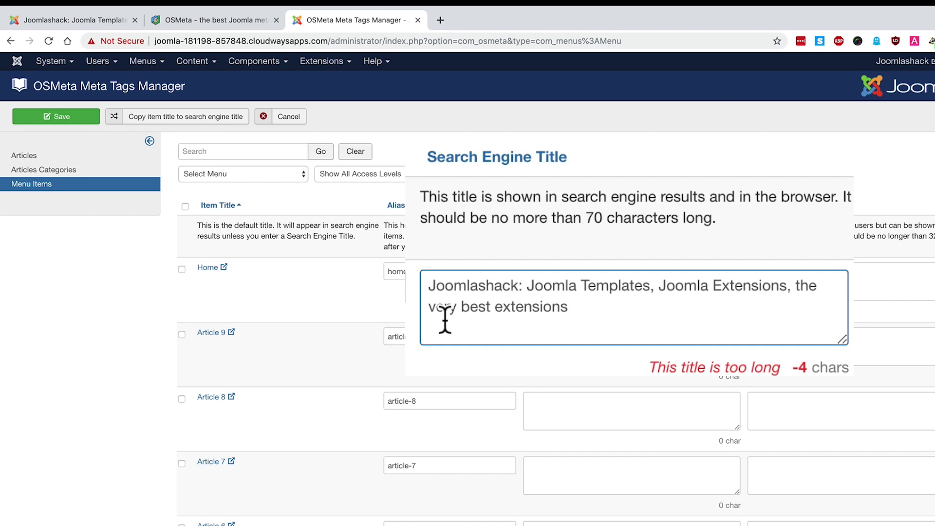
{"action": "key", "text": "BackSpace"}
{"action": "key", "text": "BackSpace"}
{"action": "key", "text": "BackSpace"}
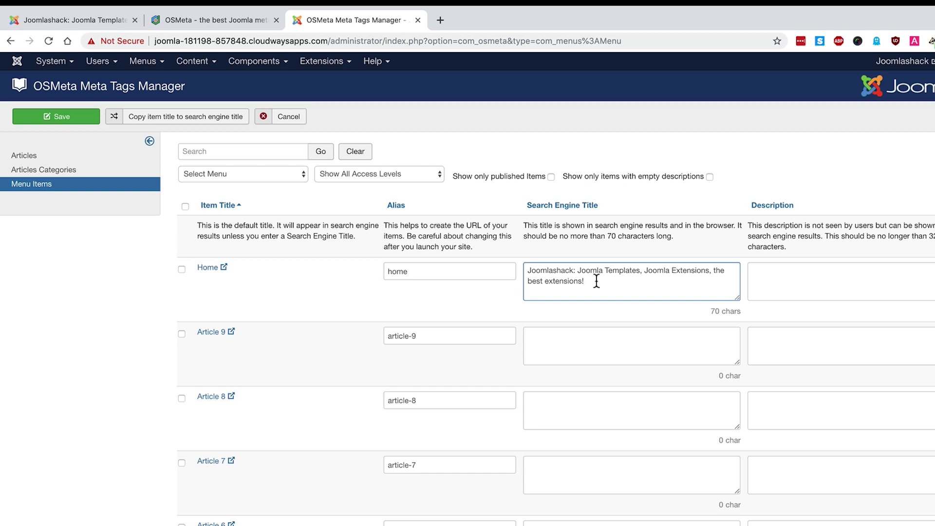
- Give Home the description 'This is the description that will appear in the search results.' and save
{"action": "left_click", "coordinate": [807, 285]}
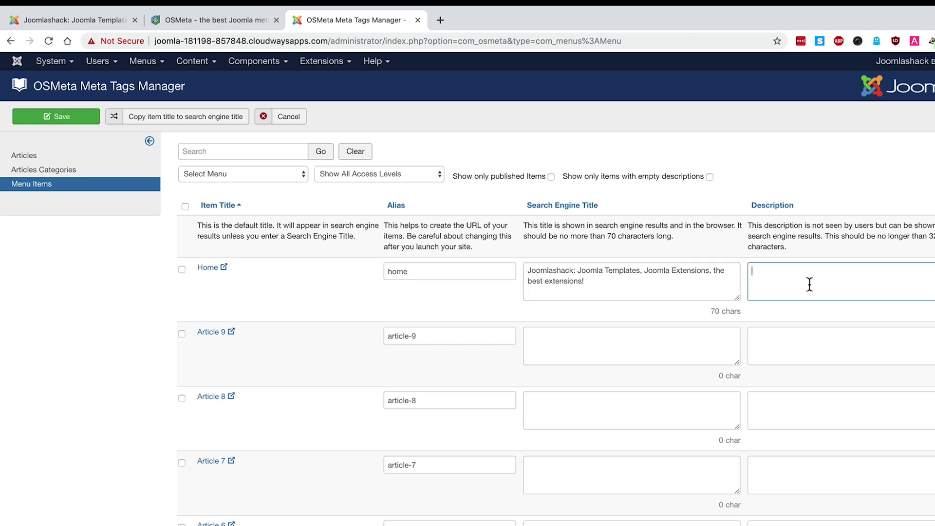
{"action": "type", "text": "This the de"}
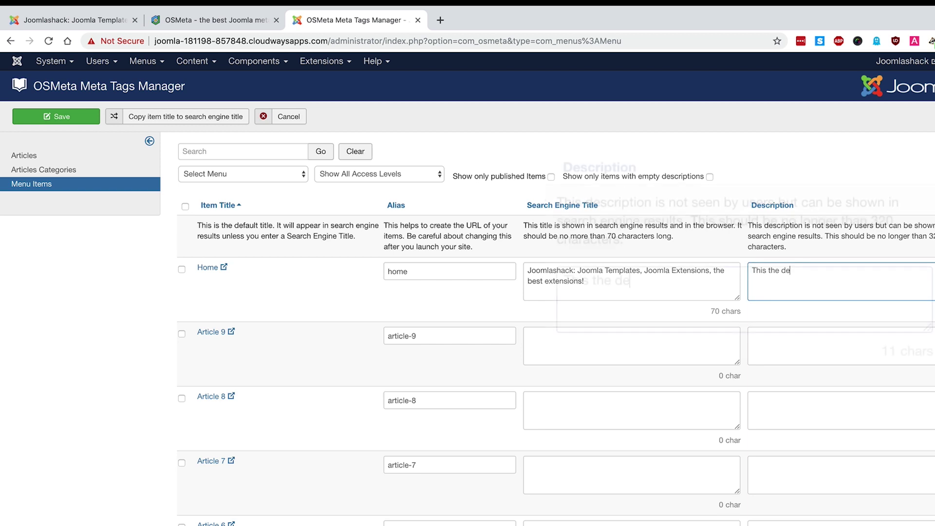
{"action": "key", "text": "BackSpace"}
{"action": "key", "text": "BackSpace"}
{"action": "key", "text": "BackSpace"}
{"action": "key", "text": "BackSpace"}
{"action": "type", "text": "is the descrep"}
{"action": "key", "text": "BackSpace"}
{"action": "key", "text": "BackSpace"}
{"action": "type", "text": "iptio"}
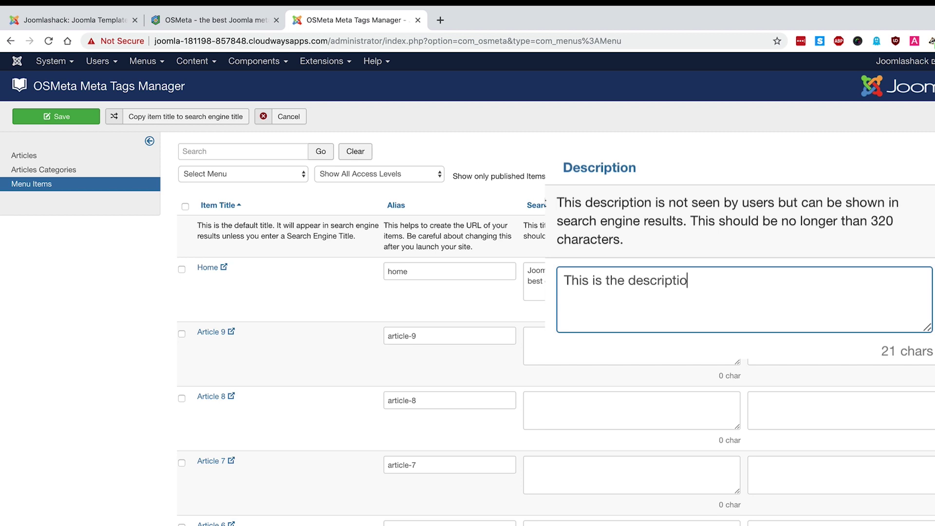
{"action": "type", "text": "n that will appear in t"}
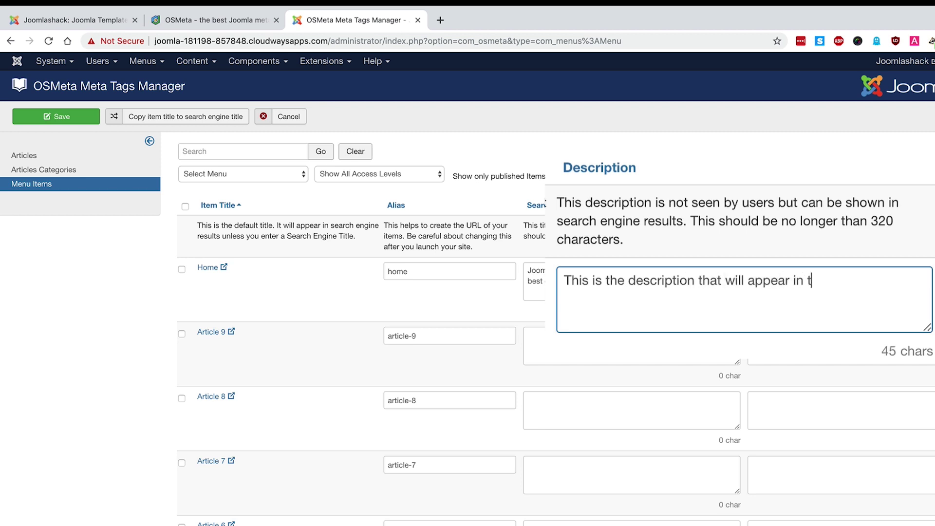
{"action": "type", "text": "he search results."}
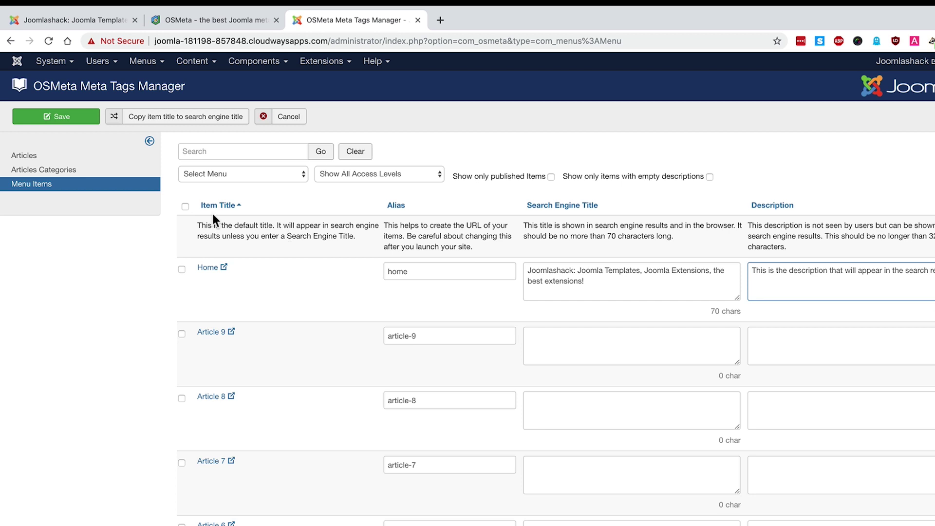
{"action": "left_click", "coordinate": [86, 119]}
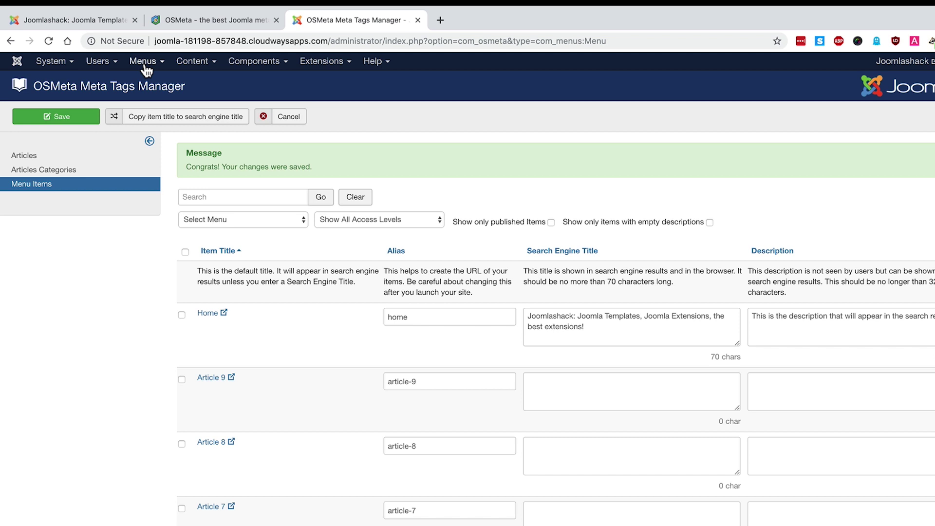
- Switch from the Joomla Content menu to the OSMeta product page on joomlashack.com
{"action": "left_click", "coordinate": [213, 64]}
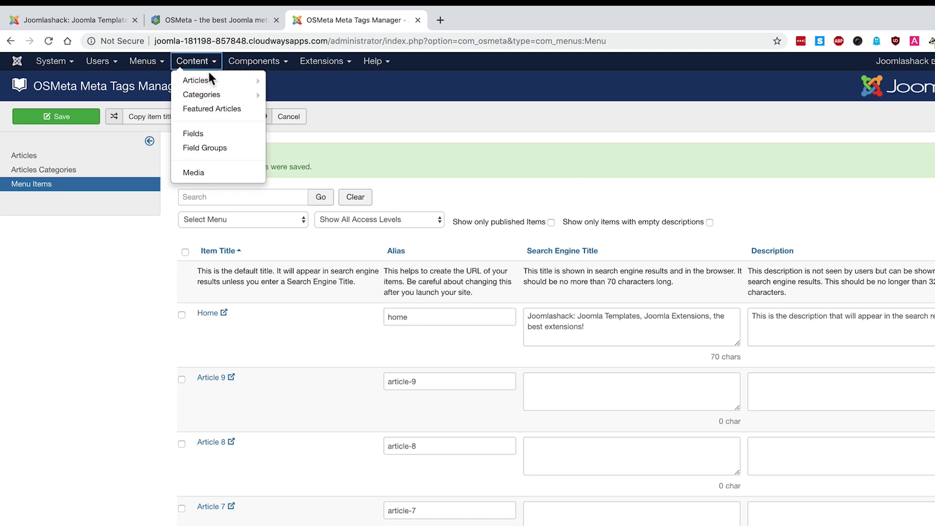
{"action": "mouse_move", "coordinate": [208, 82]}
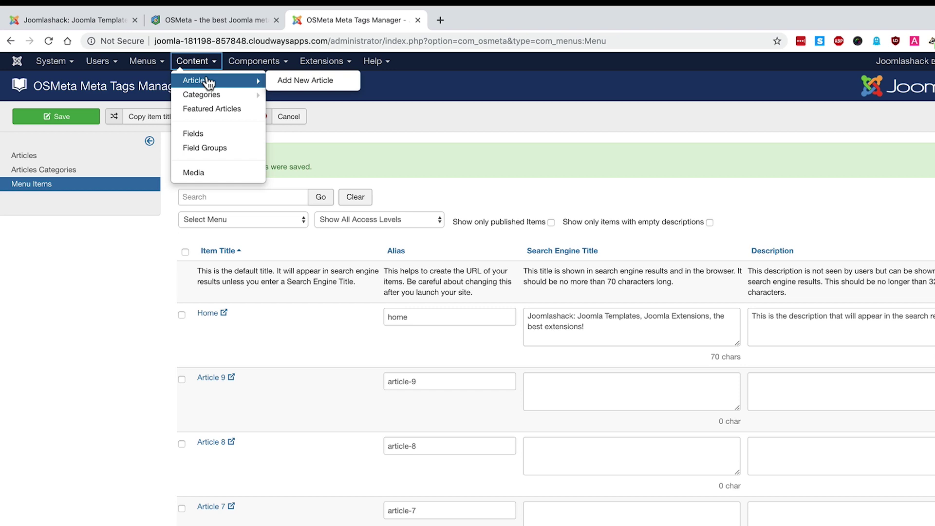
{"action": "left_click", "coordinate": [196, 25]}
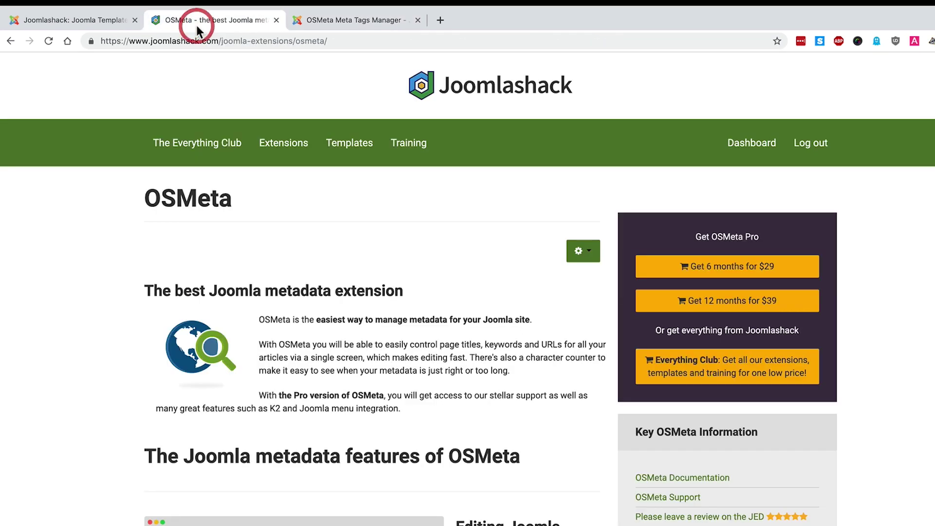